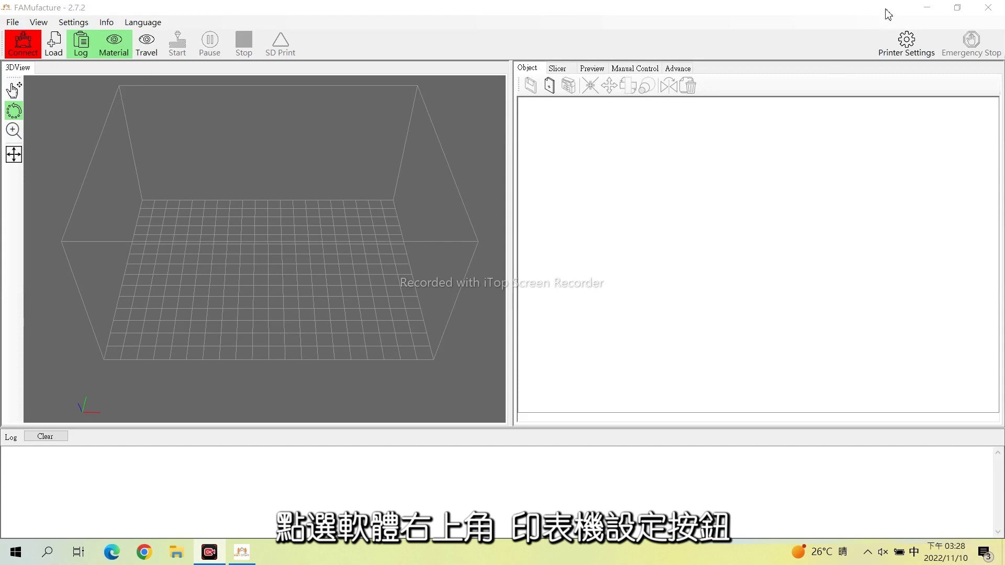
- Check the extruder settings of printer S053 and accept a nozzle diameter of 0.4 mm
left_click(909, 41)
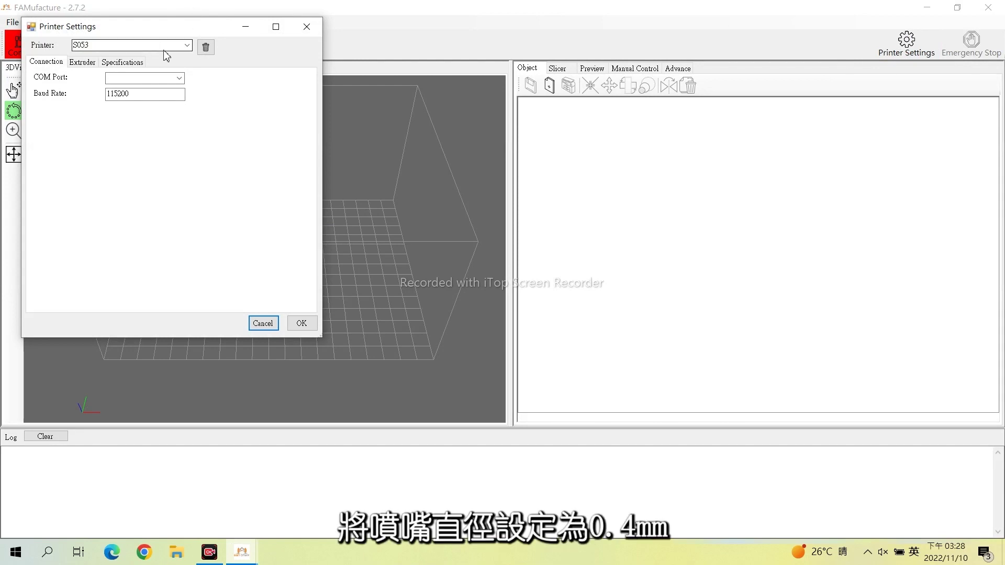
left_click_drag(192, 36, 281, 115)
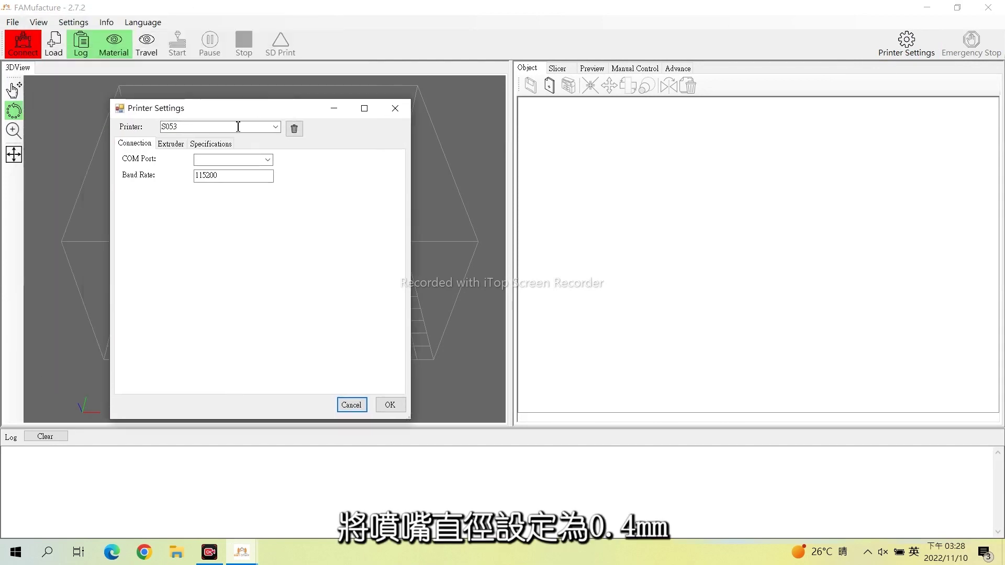
left_click(170, 144)
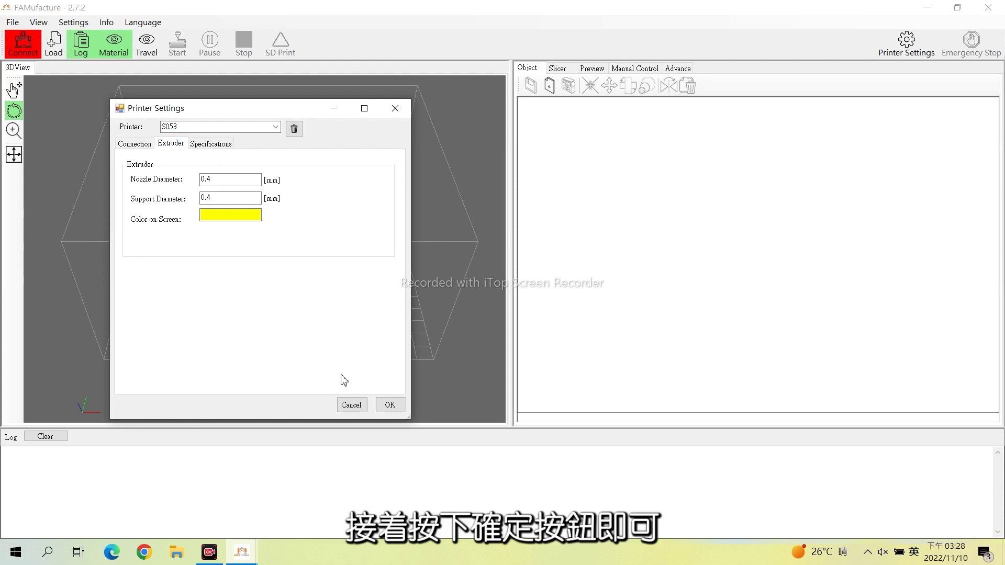
left_click(388, 409)
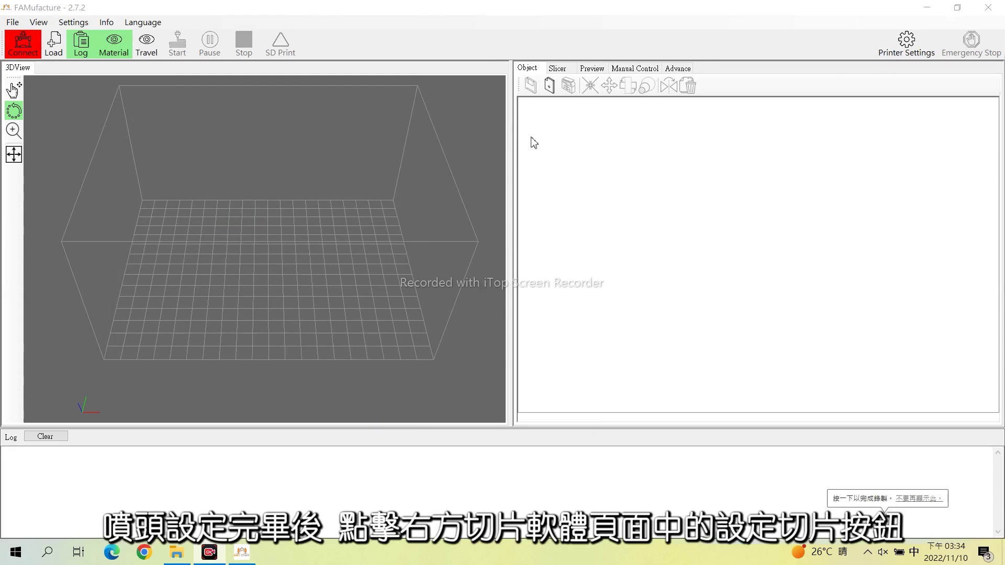
- Import the MOLD_0.4Nz print profile from the 脛骨模具 example's 參數 folder into the slicer configuration
left_click(559, 70)
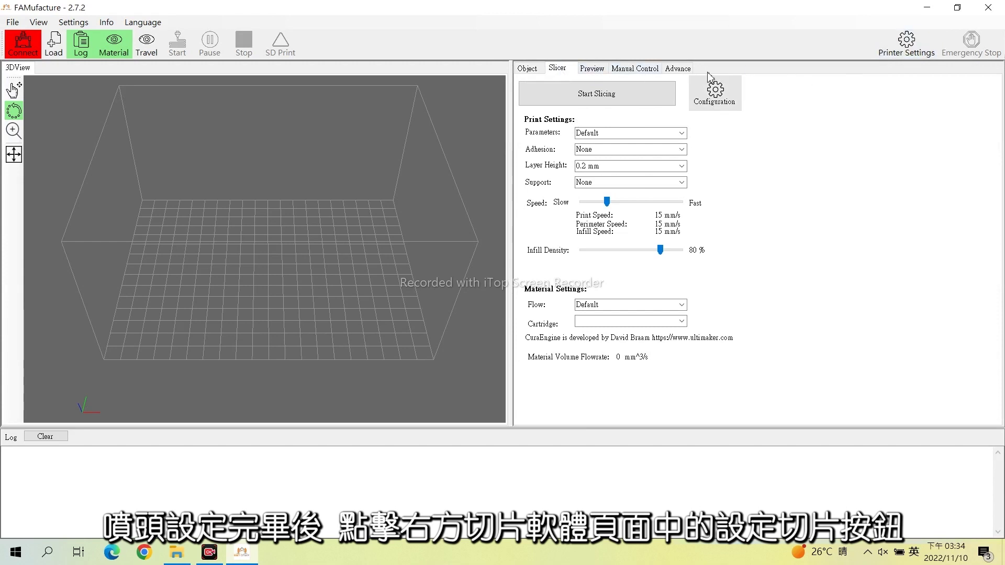
left_click(717, 100)
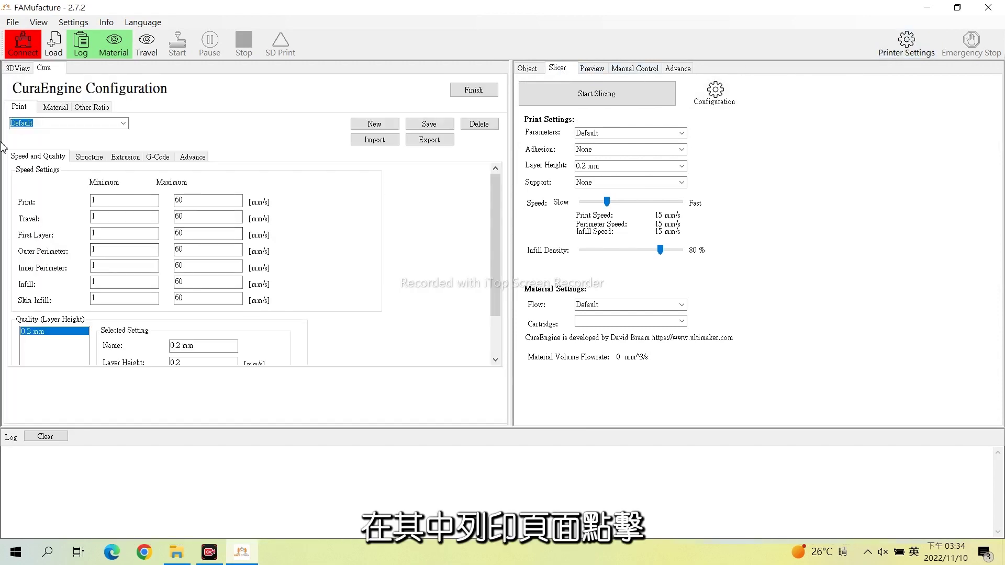
left_click(361, 145)
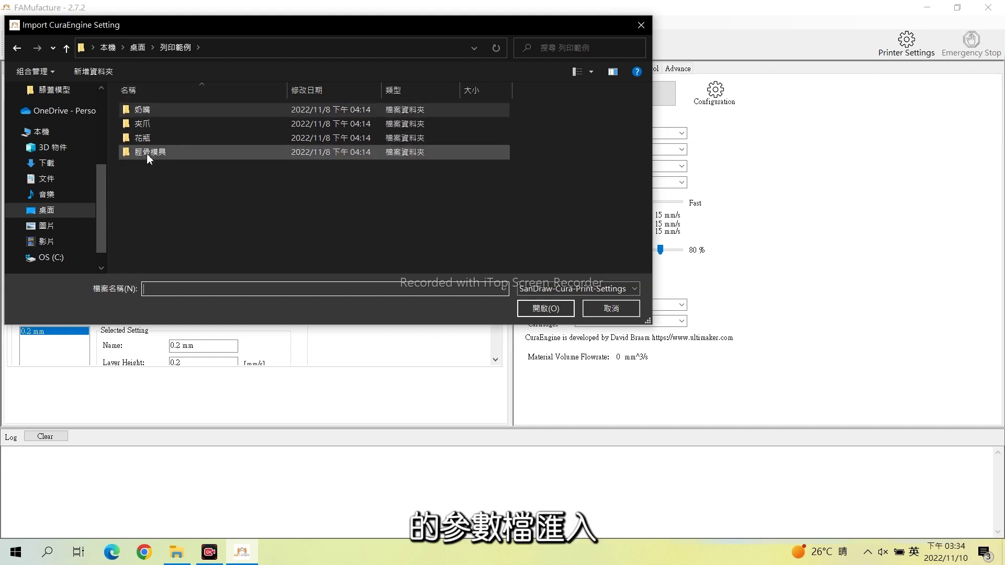
double_click(146, 152)
double_click(150, 137)
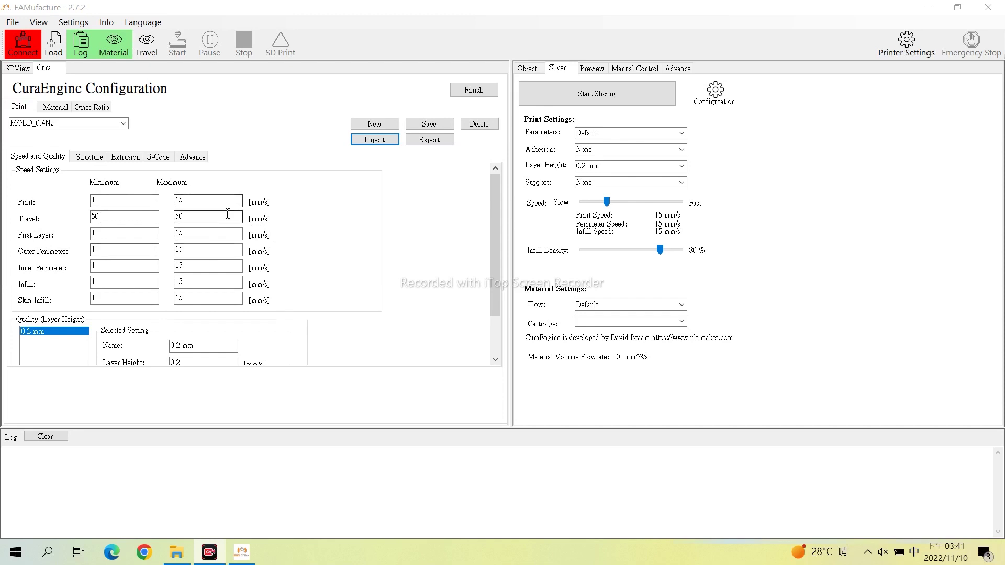
- Review the print profile's speed, layer height, infill, support, skirt, raft and extrusion settings
scroll(251, 246, "down", 2)
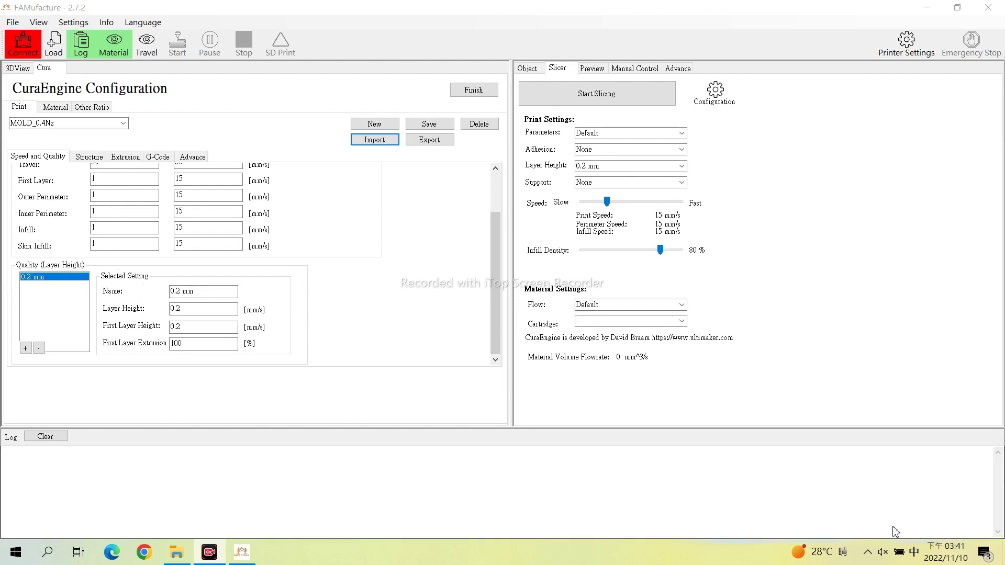
left_click(88, 158)
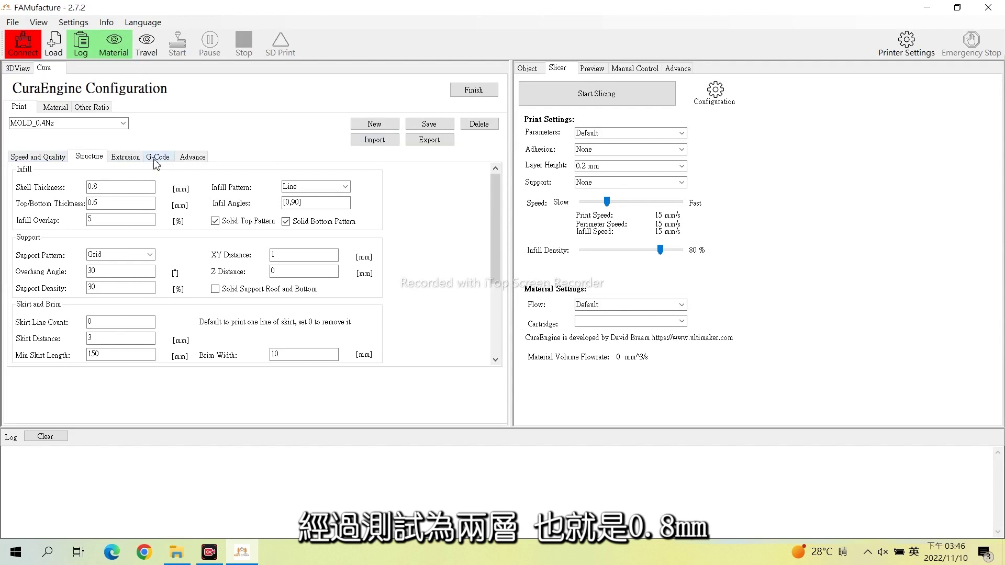
left_click(89, 204)
key("Tab")
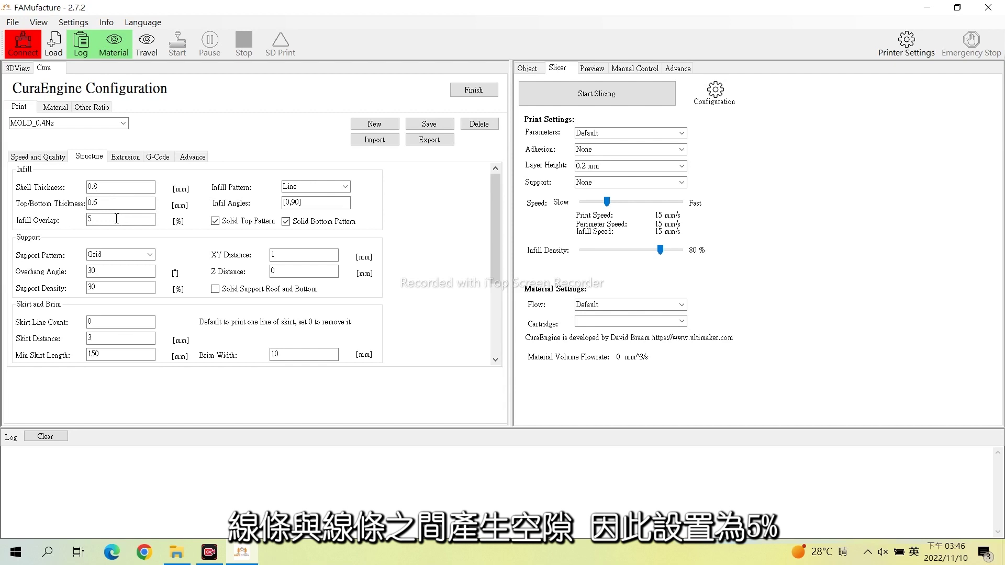
left_click(136, 217)
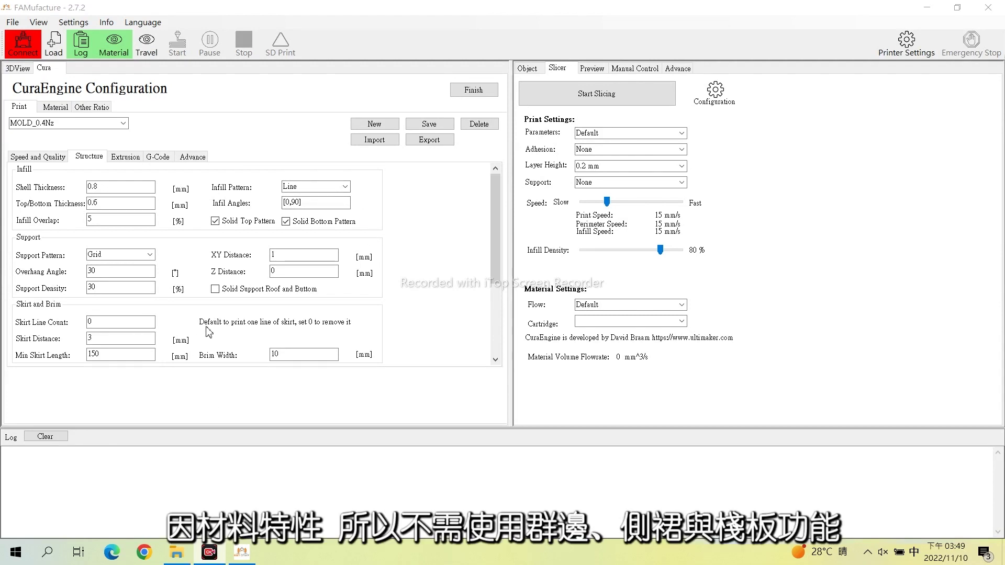
scroll(224, 275, "down", 1)
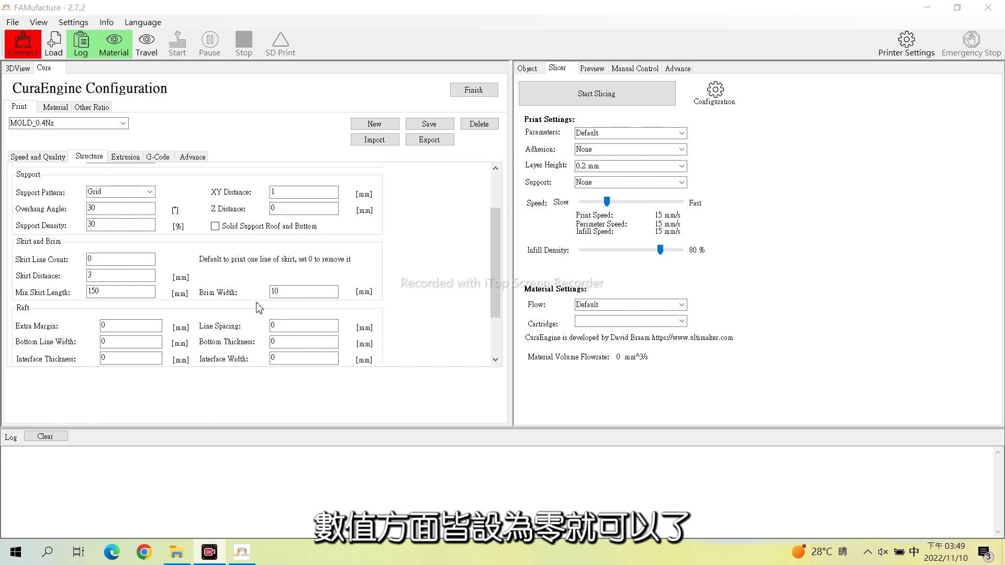
left_click(125, 157)
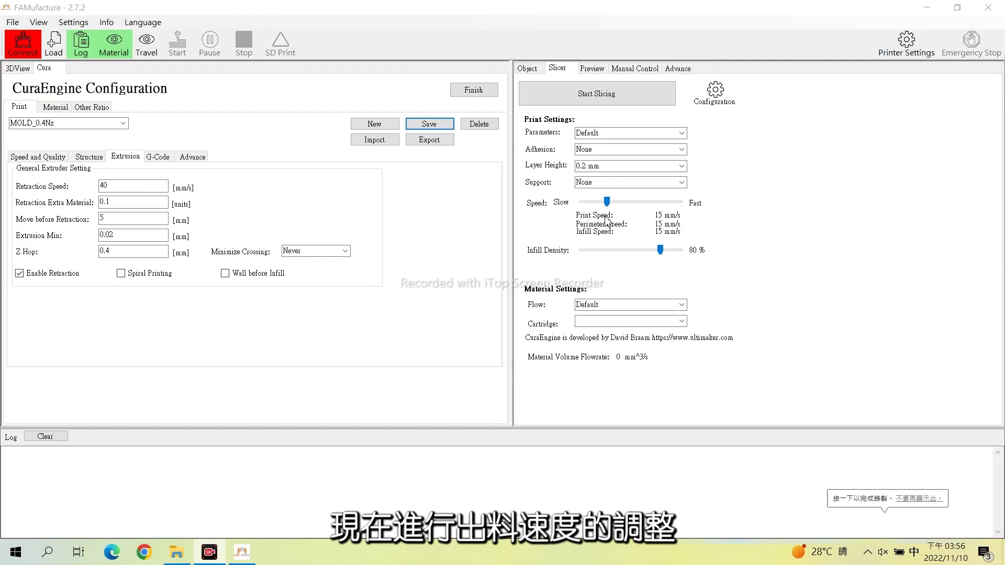
- Import the material profile MOLD_0.4Nz_80%.sdcf, save it and finish the slicer configuration
left_click(61, 107)
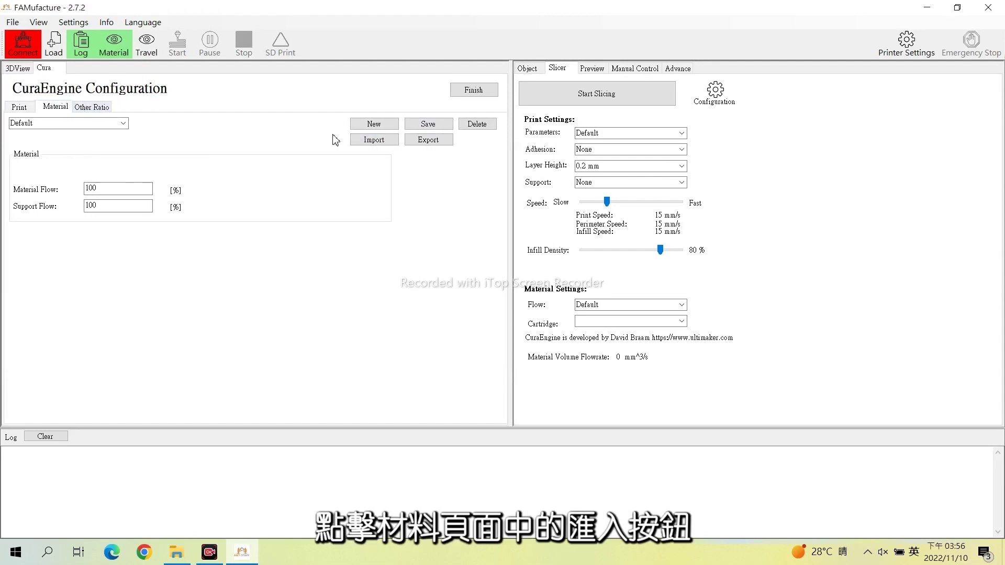
left_click(375, 140)
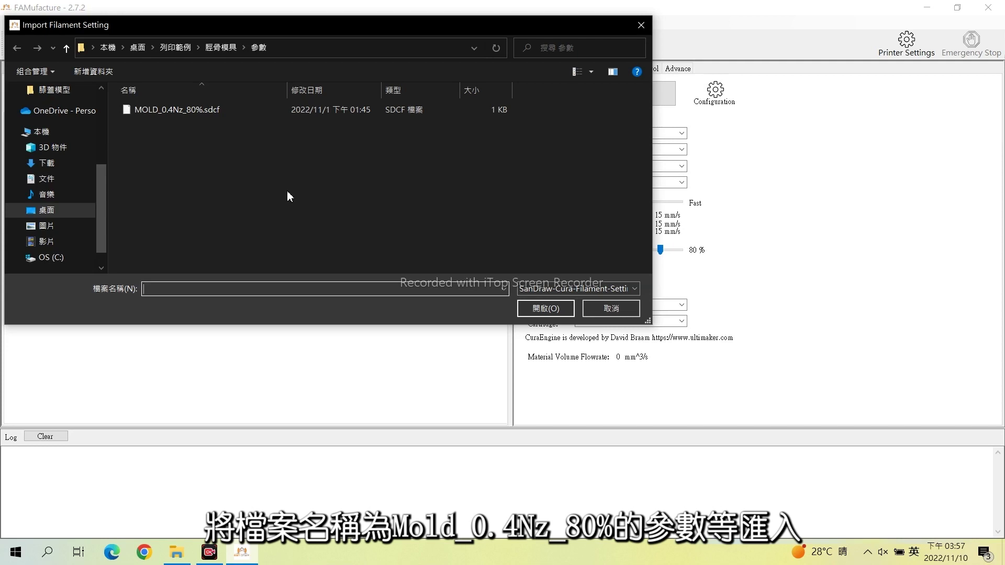
left_click(175, 108)
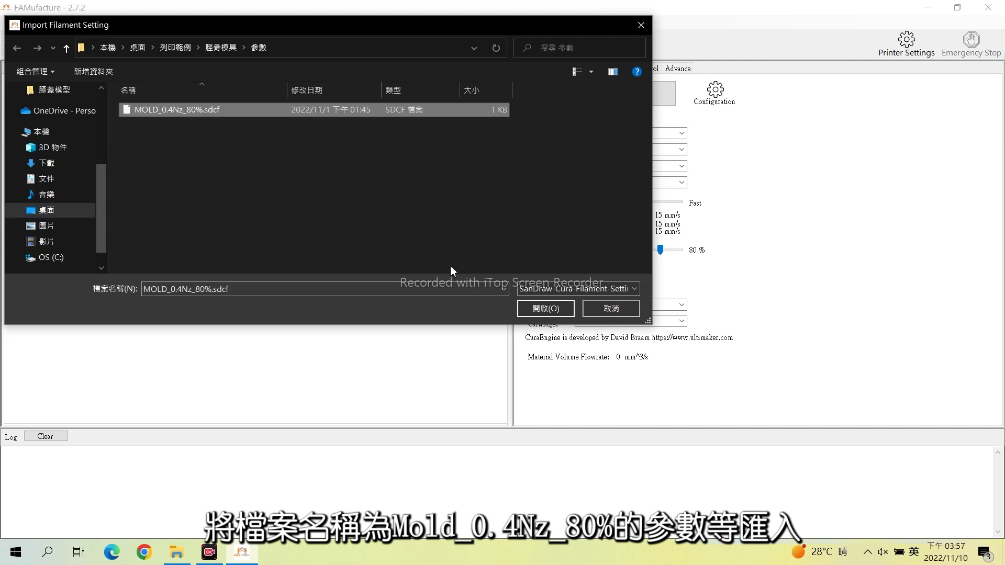
left_click(545, 309)
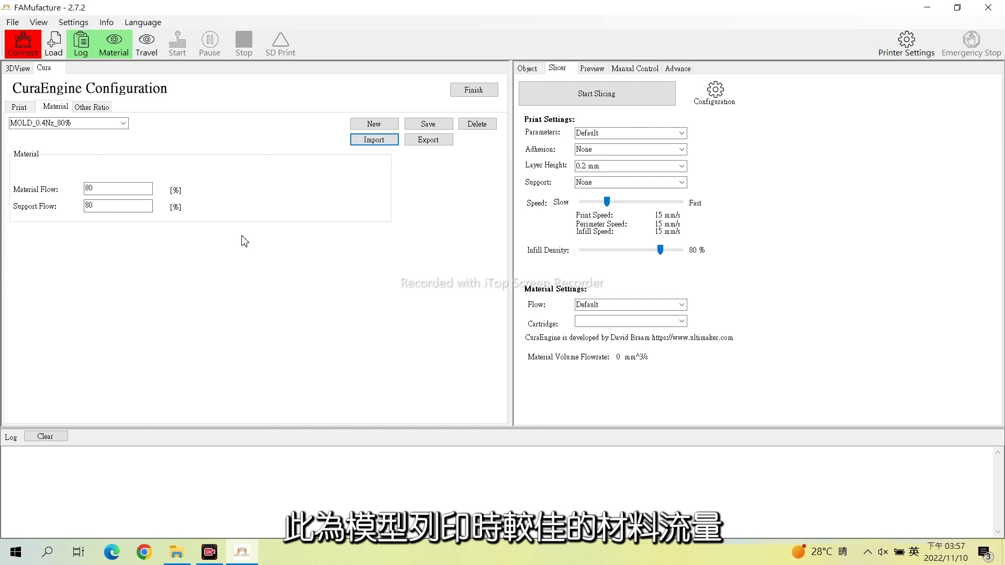
left_click(429, 125)
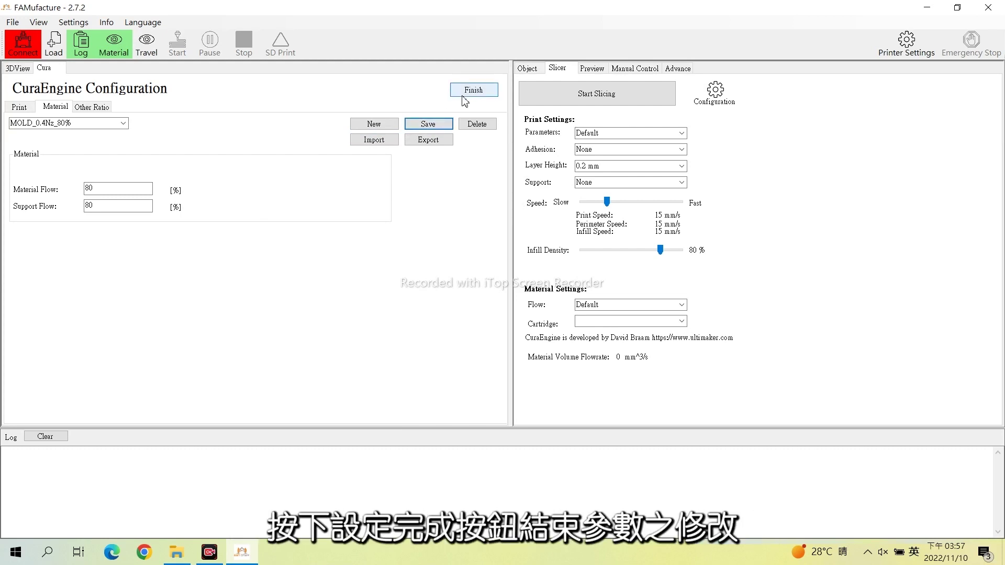
left_click(474, 94)
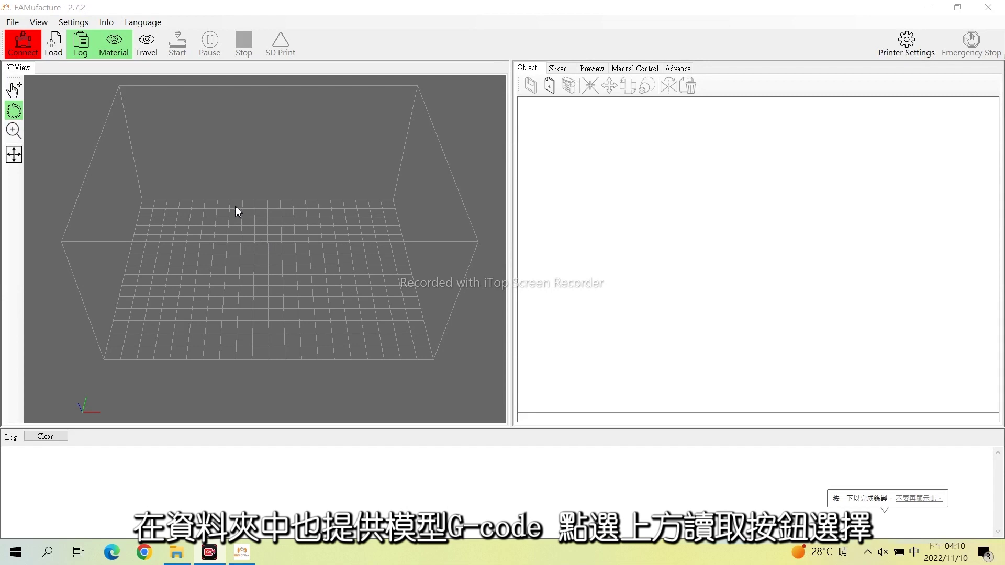
- Load S053_SIL50w_0.4Nz_MOLD_A.gcode from the 脛骨模具 example's G-code folder and show its print preview
left_click(58, 47)
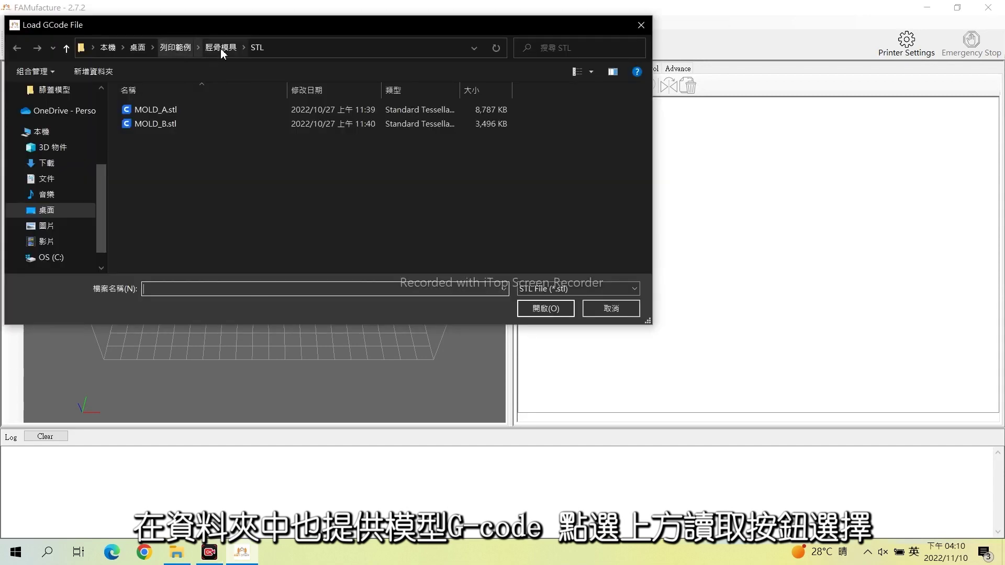
left_click(221, 48)
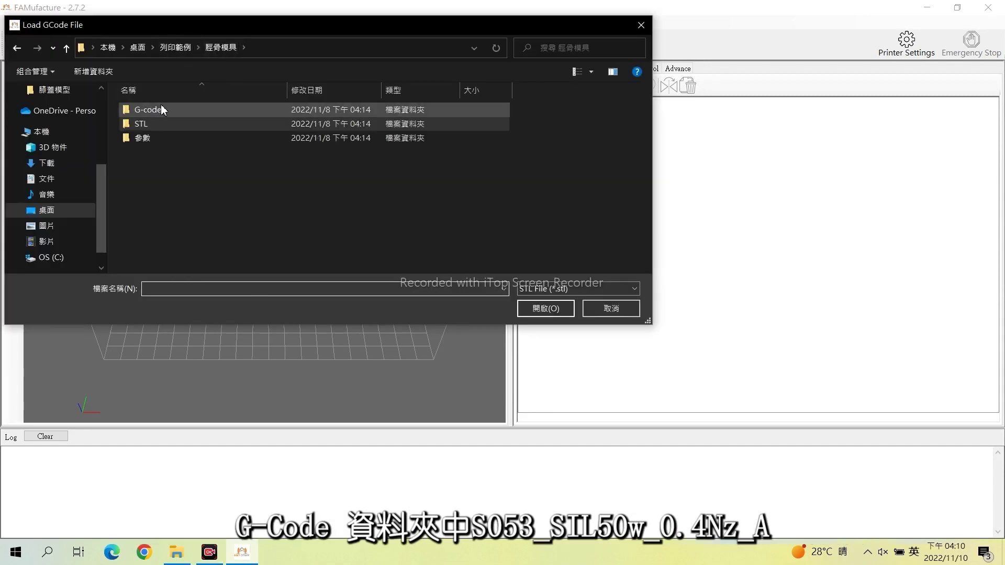
double_click(145, 111)
left_click(535, 289)
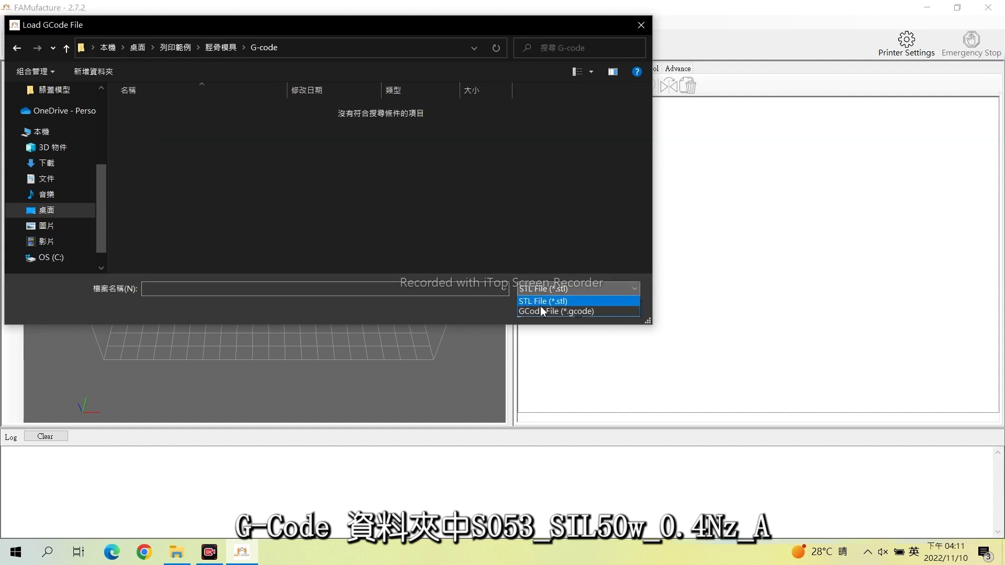
left_click(545, 309)
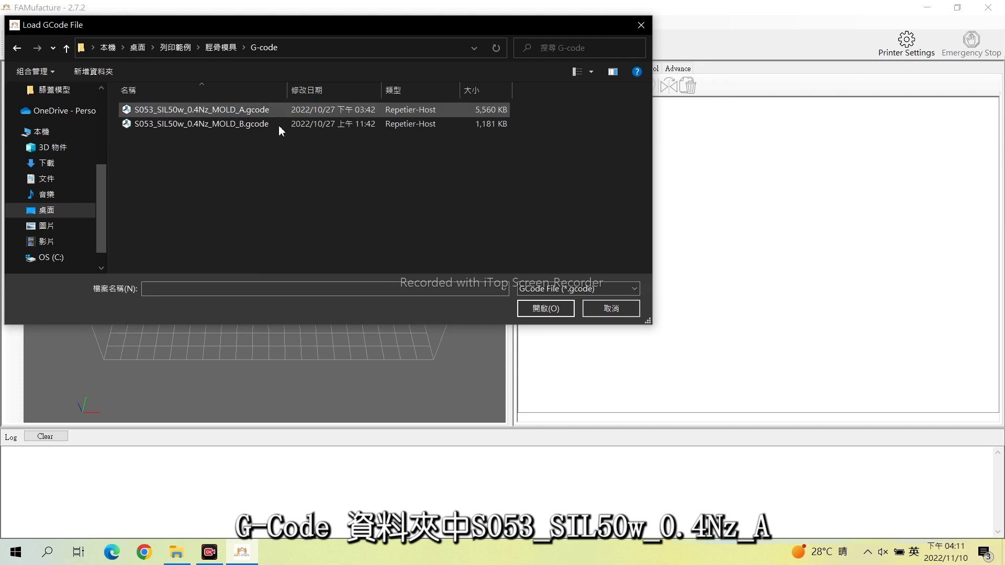
left_click(198, 111)
left_click(523, 309)
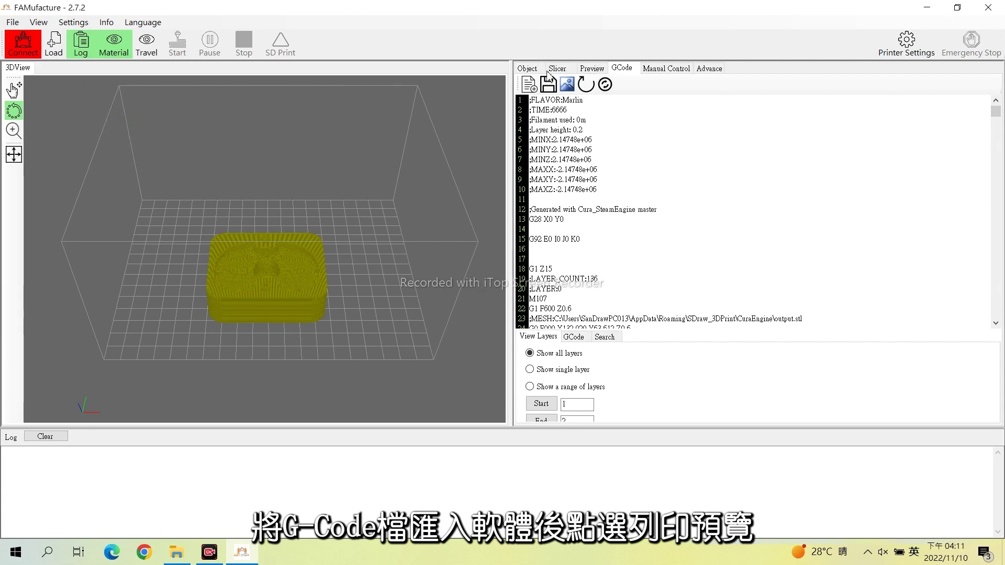
left_click(593, 69)
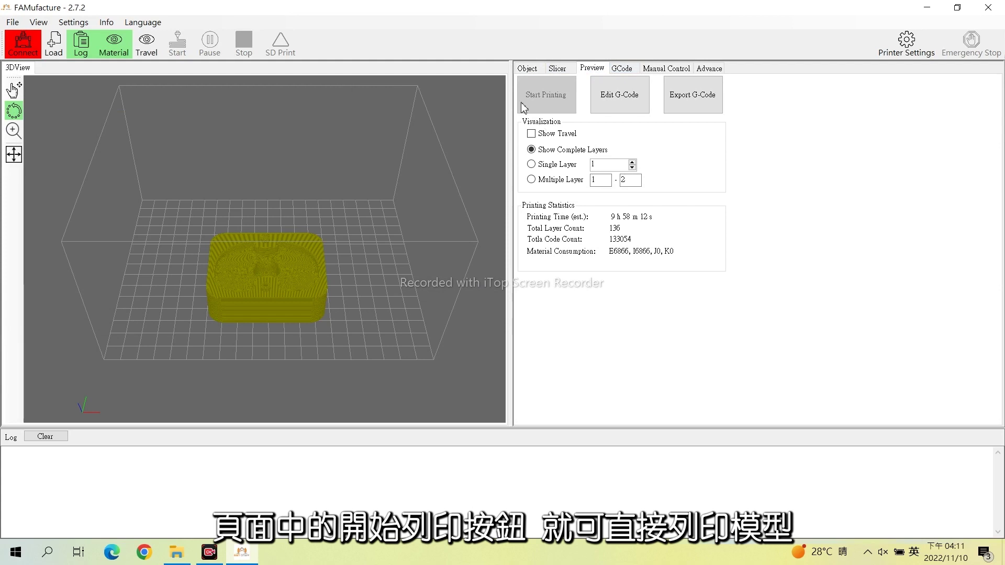